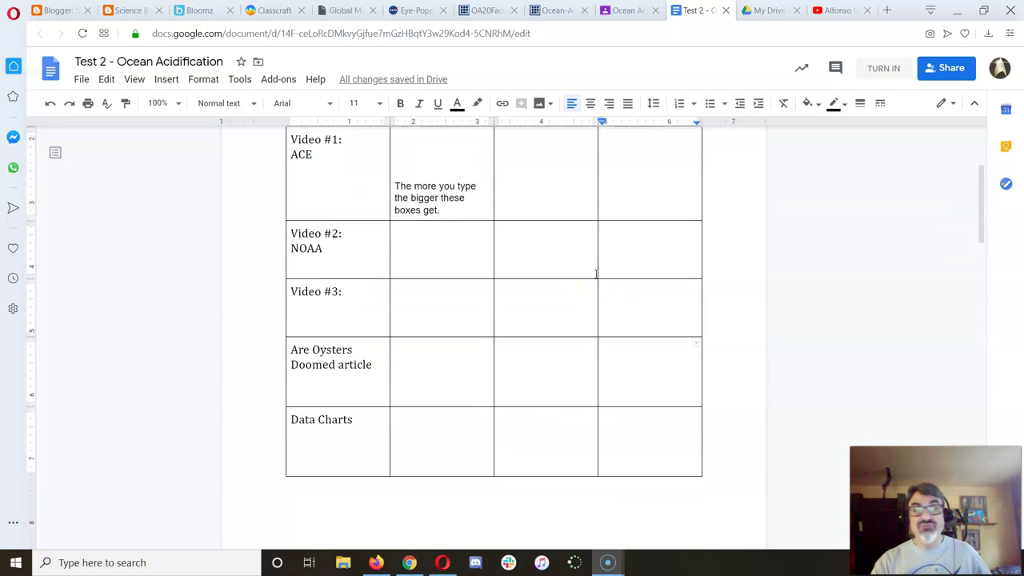
scroll(596, 273, up, 3)
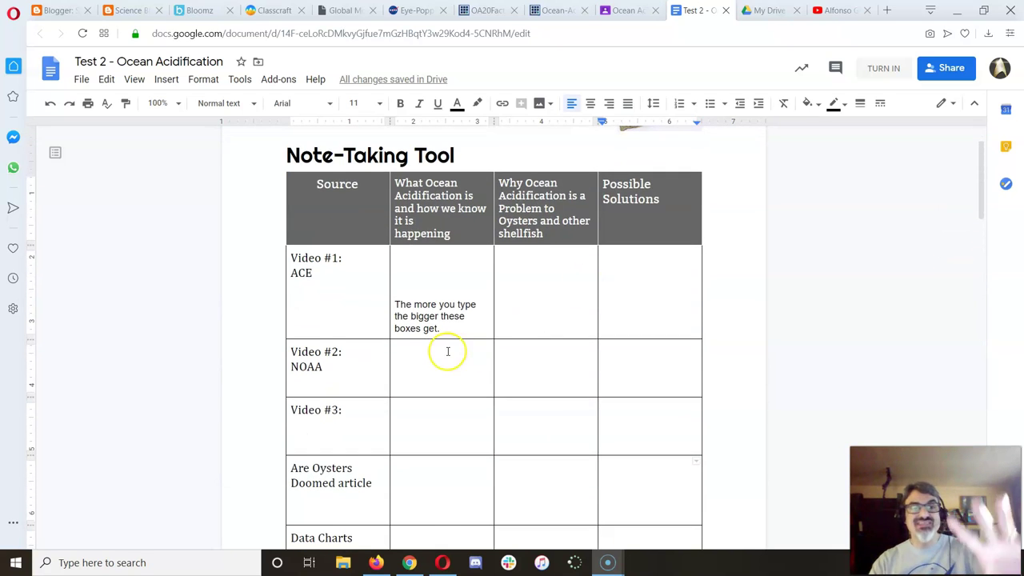
Scroll up and down through the note-taking table in the assignment document
scroll(448, 351, down, 5)
click(448, 352)
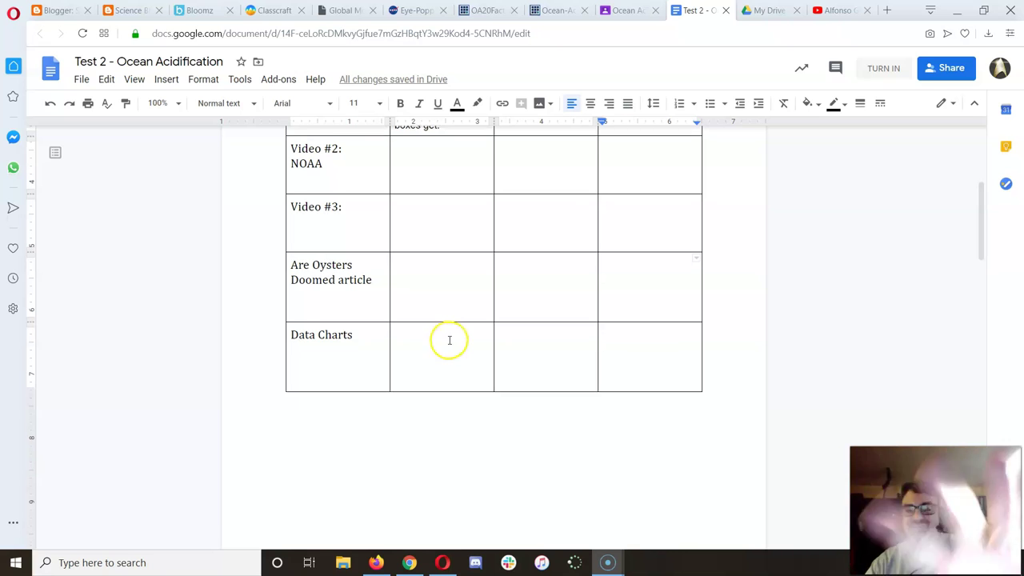
scroll(449, 346, down, 2)
click(450, 343)
scroll(451, 344, up, 8)
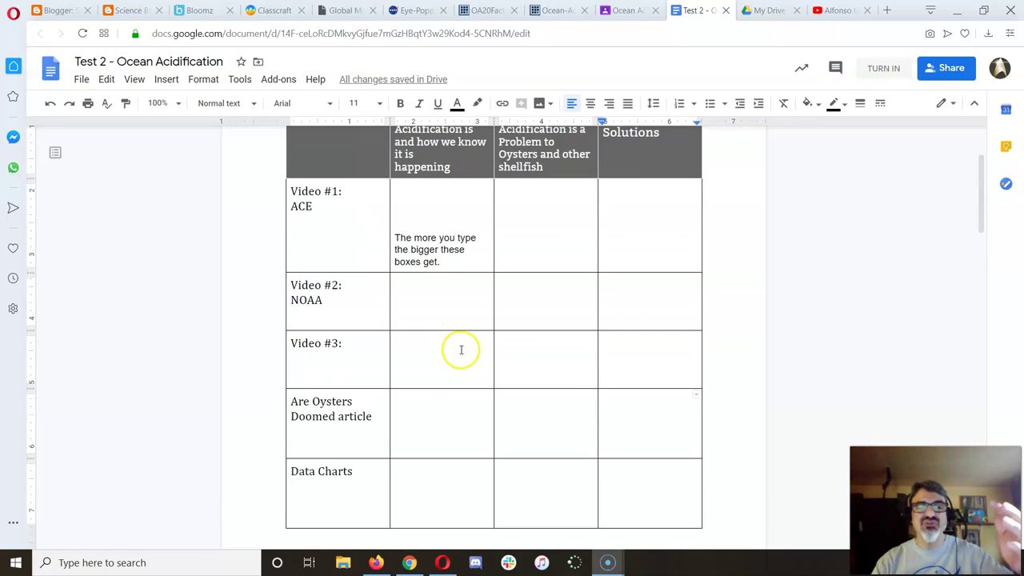
Step through the Video #2 and Video #3 note, problem and solution cells
click(446, 434)
click(544, 423)
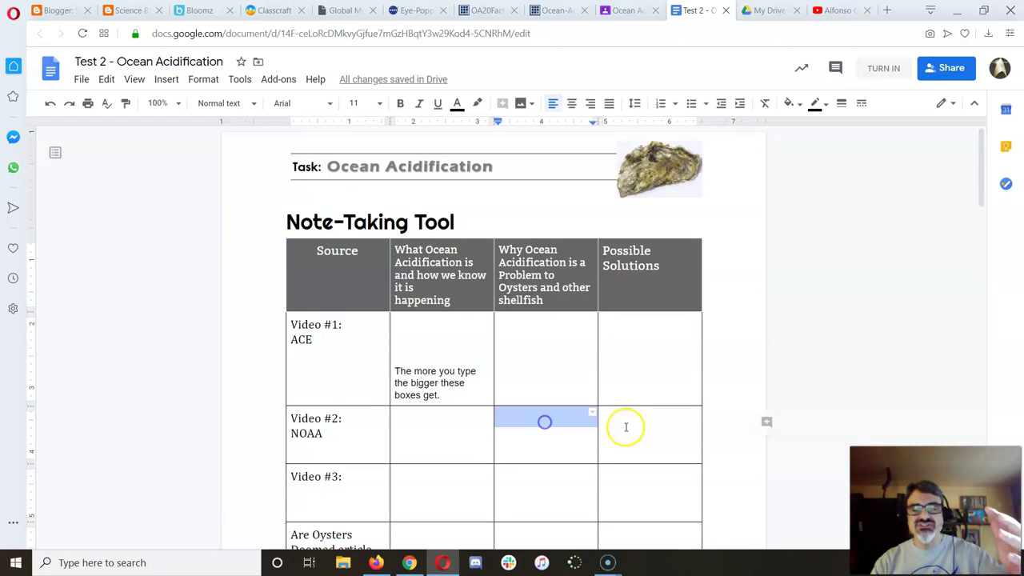
click(674, 426)
click(515, 511)
click(448, 494)
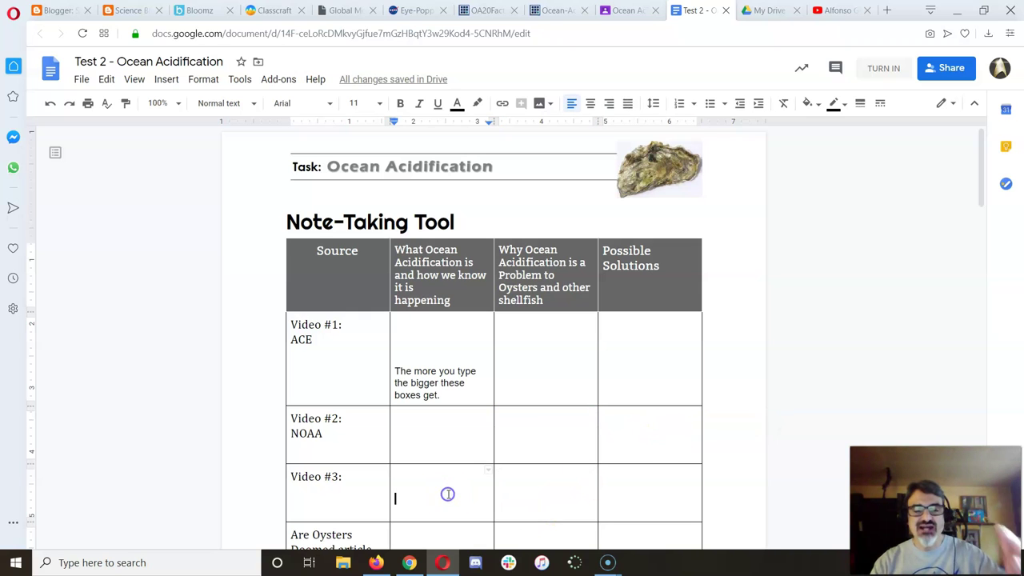
scroll(446, 490, down, 8)
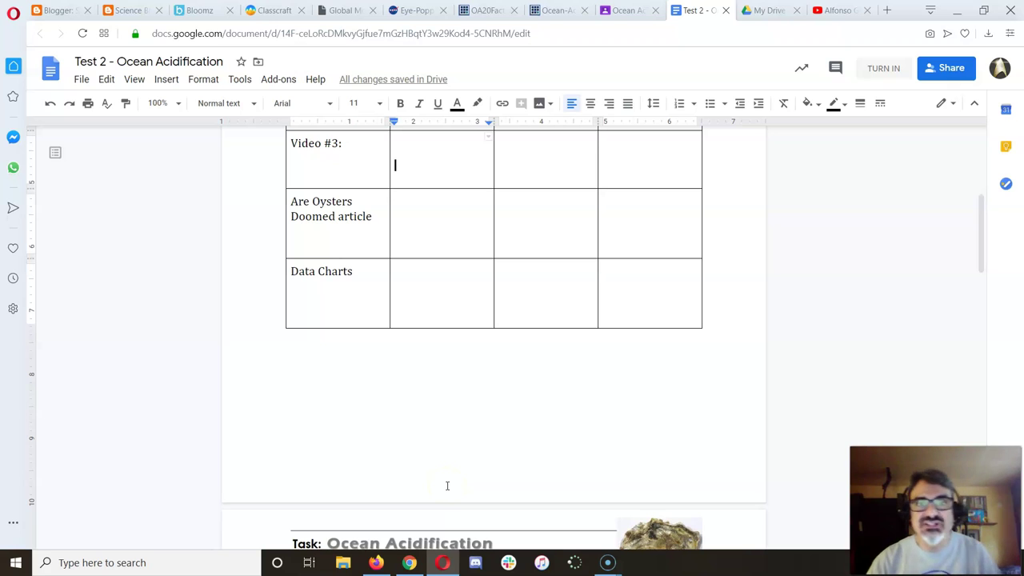
scroll(323, 185, up, 3)
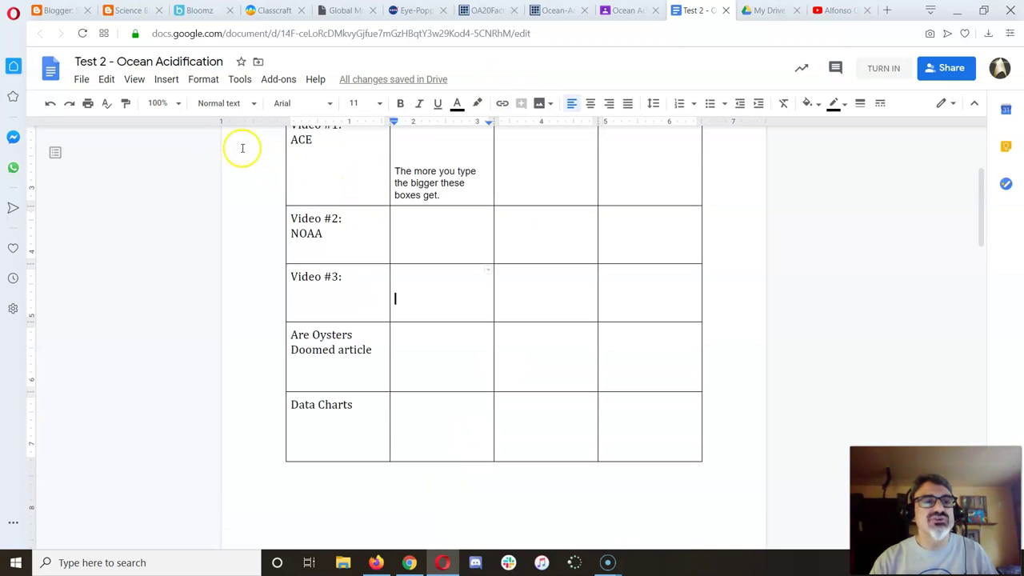
Start a new drawing from Insert > Drawing, then dismiss it without adding anything
click(168, 79)
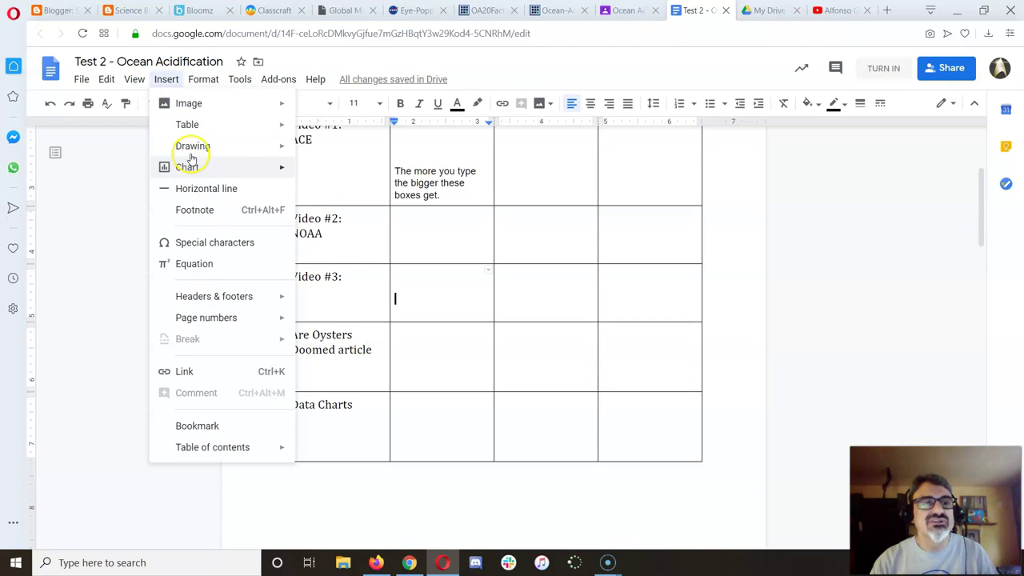
mouse_move(189, 145)
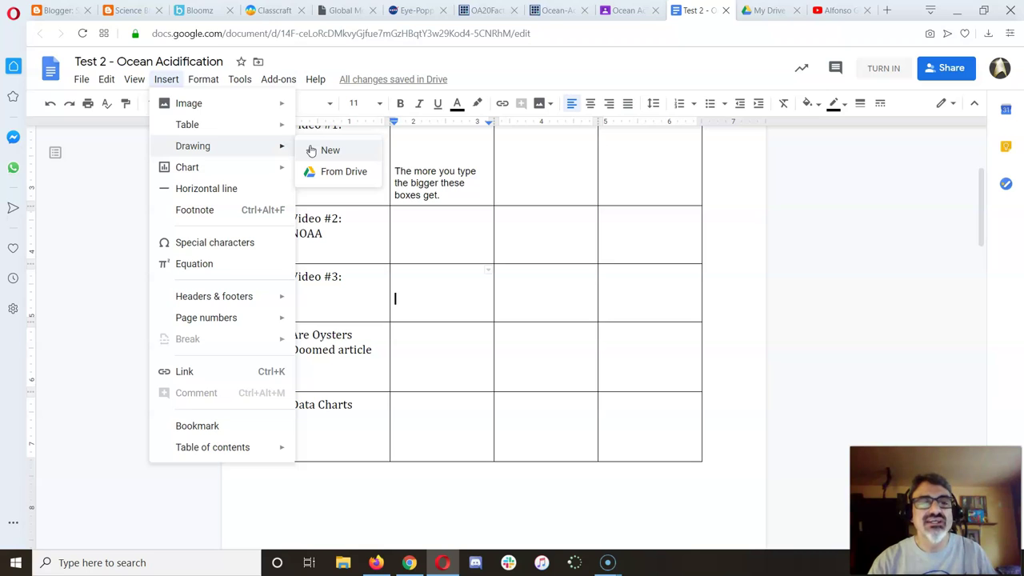
click(319, 149)
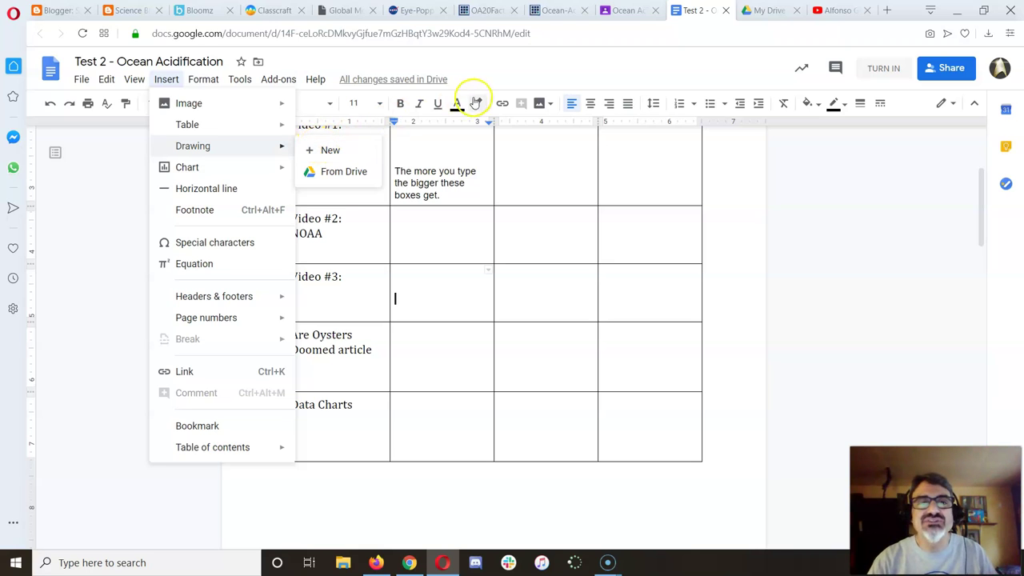
click(511, 53)
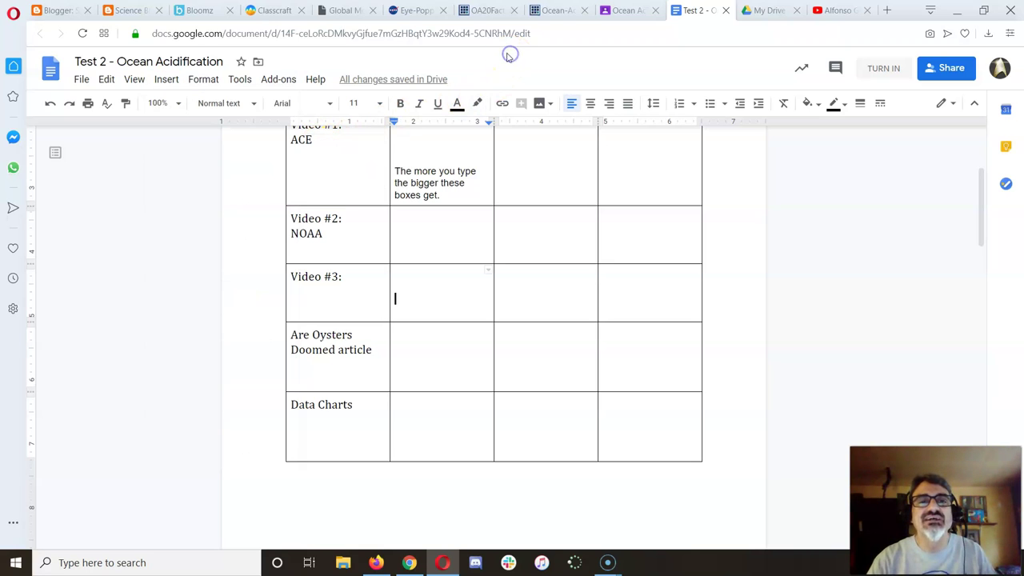
Cycle through the reference tabs to the Are Oysters Doomed article PDF
click(328, 9)
click(418, 10)
click(472, 10)
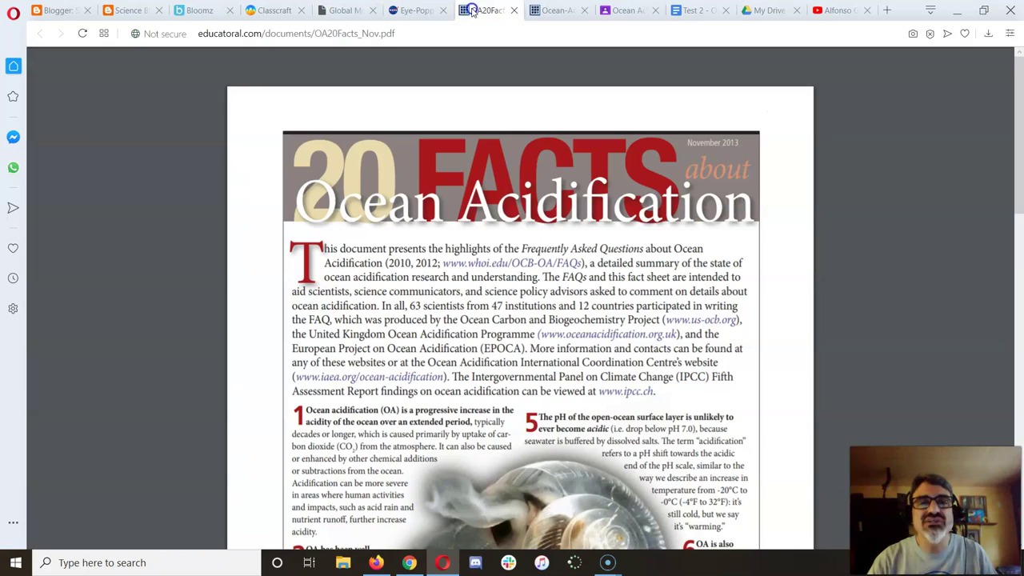
click(554, 9)
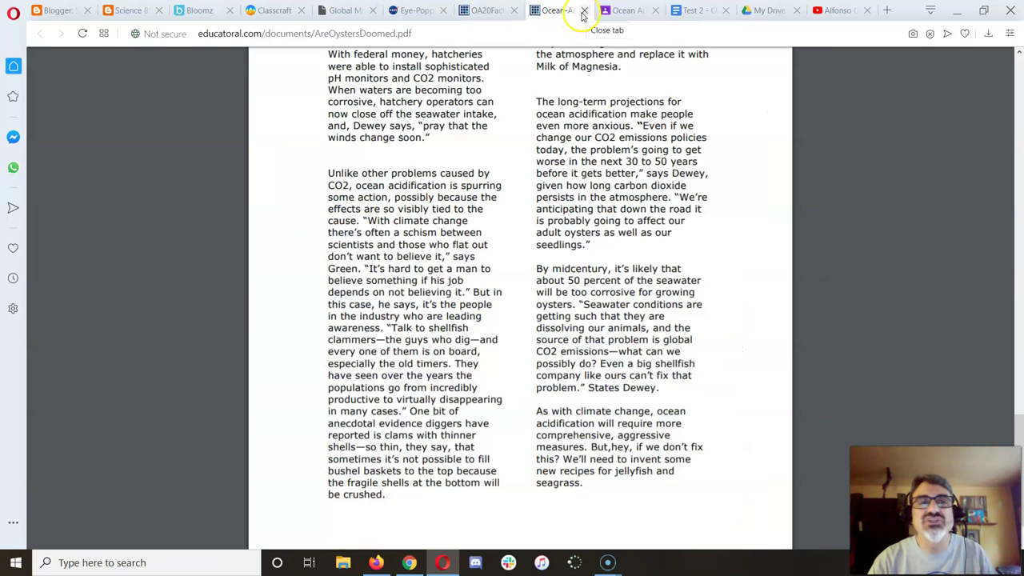
In the Classcraft quest, continue past the story to the ASSIGNMENT hand-in page
click(264, 10)
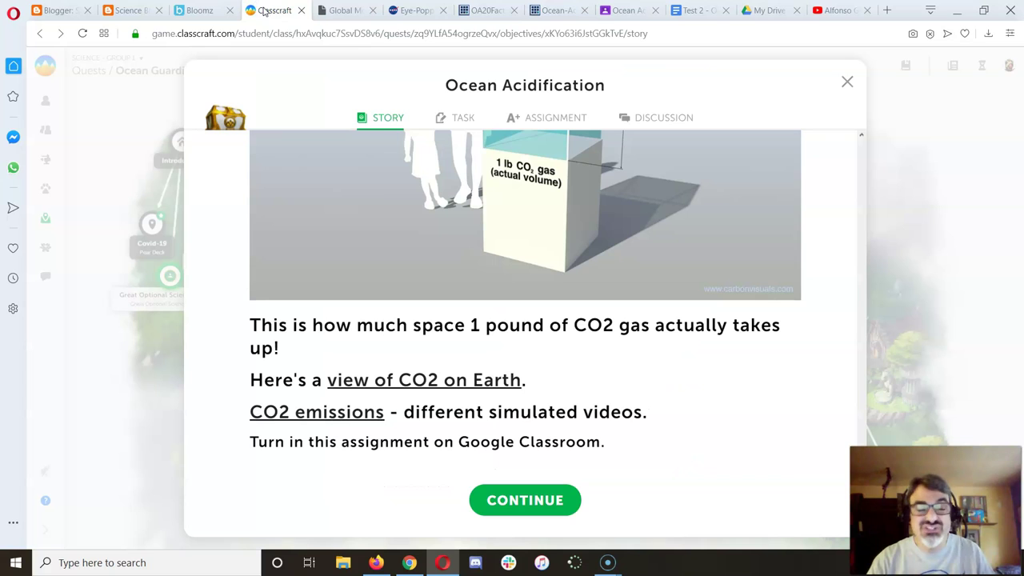
click(379, 223)
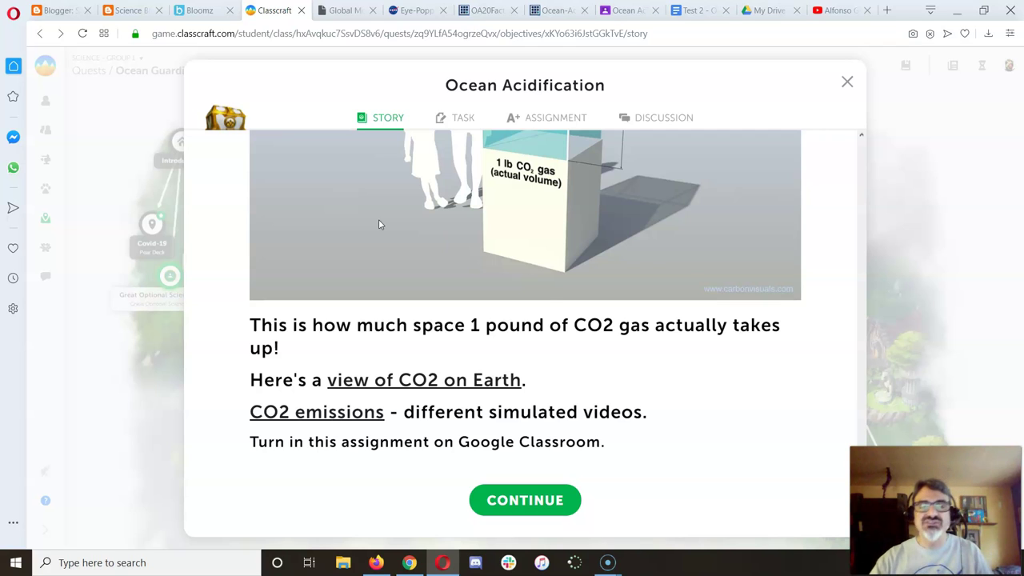
click(531, 502)
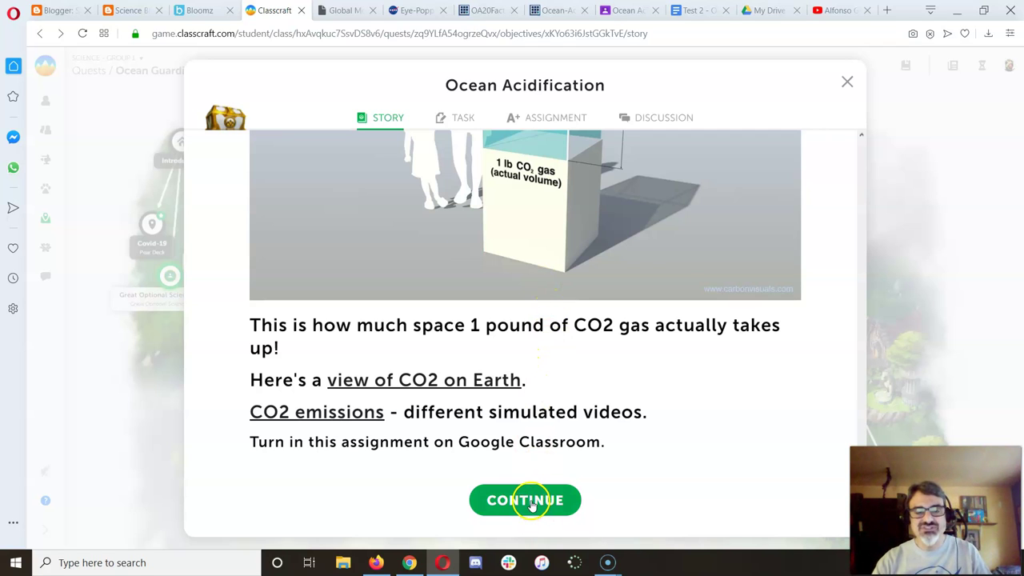
click(531, 502)
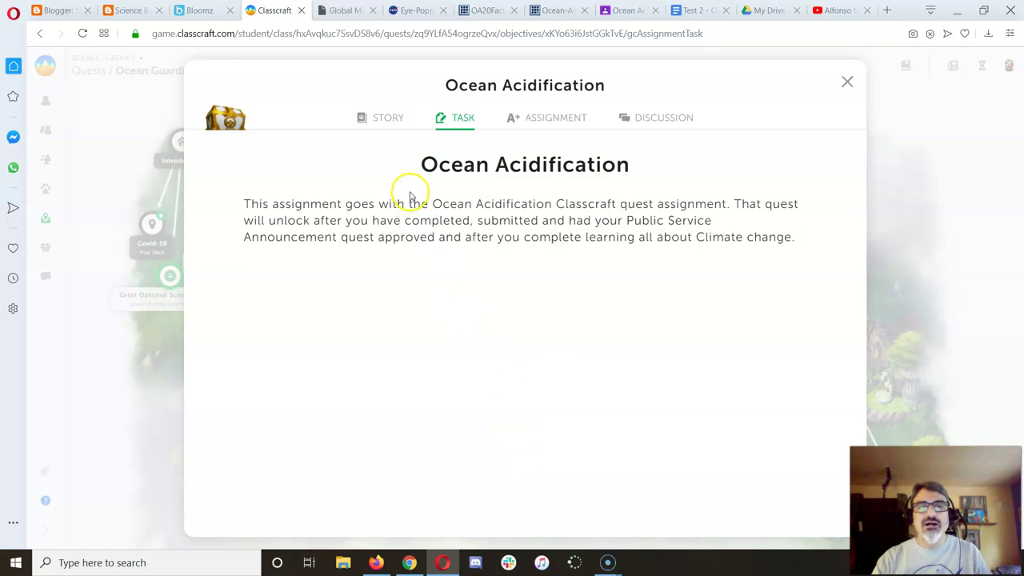
click(541, 117)
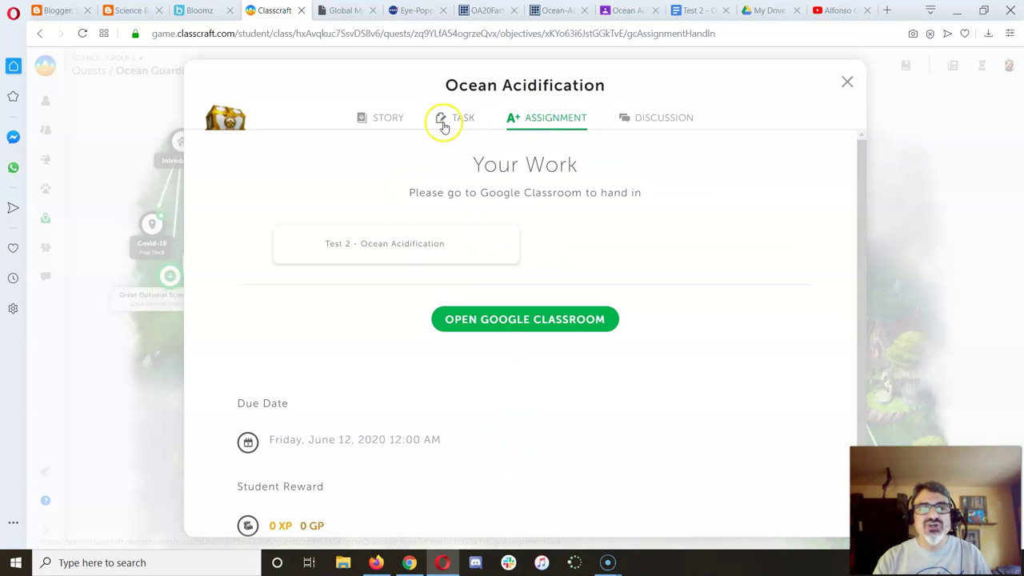
scroll(456, 238, down, 1)
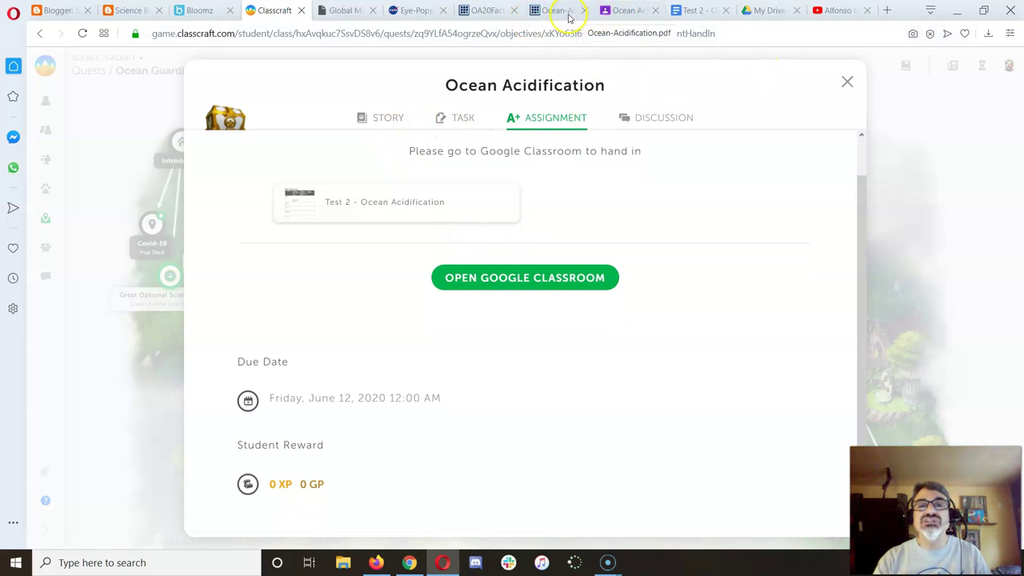
Close the Global Monitoring, Eye-Popping, OA20Facts and Ocean-A reference tabs
click(372, 11)
click(371, 10)
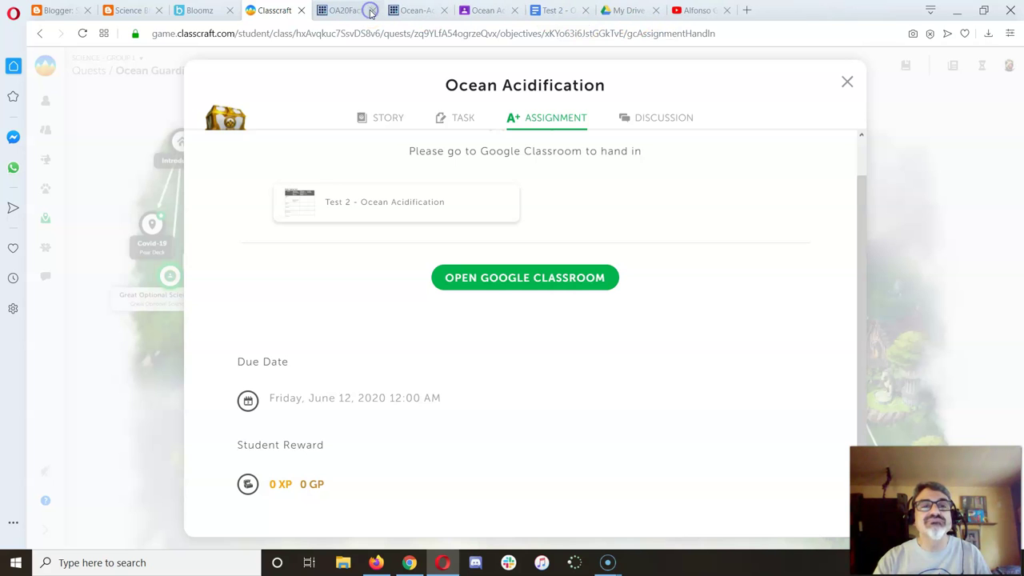
click(371, 10)
click(371, 10)
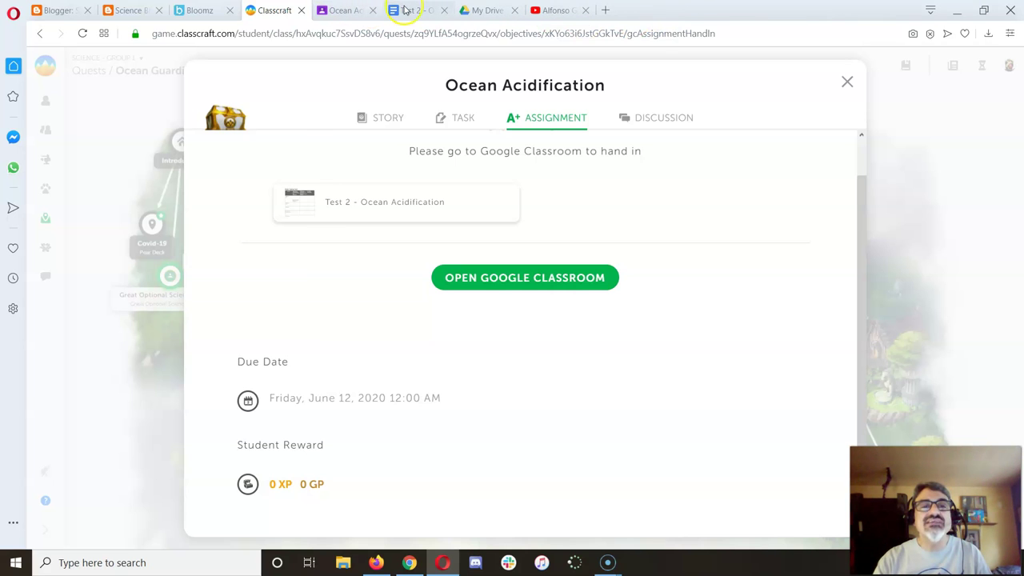
Back in the Test 2 doc, type 'Remember,' between blank lines in question 1's answer box
click(406, 10)
scroll(468, 250, down, 8)
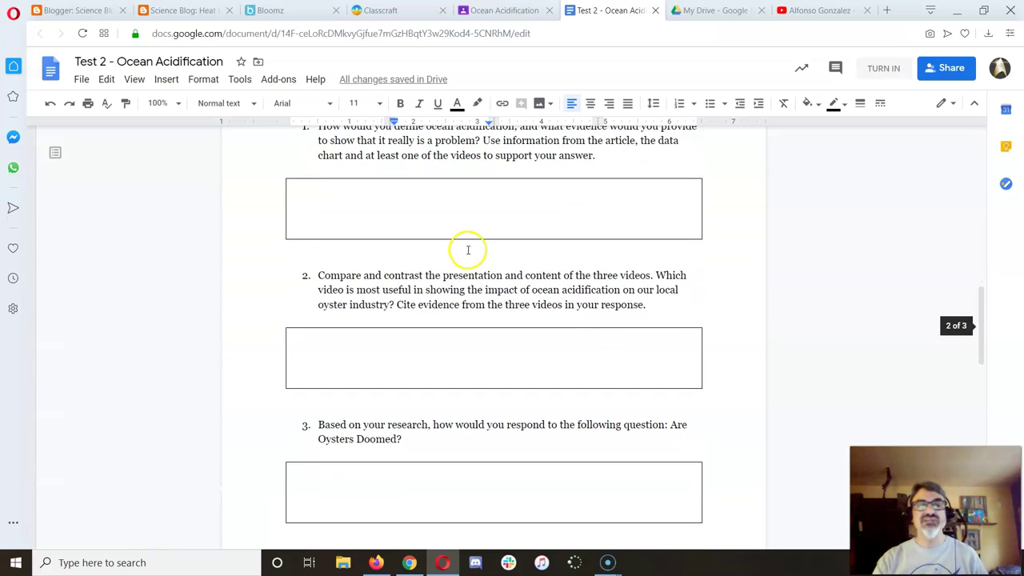
scroll(468, 249, up, 2)
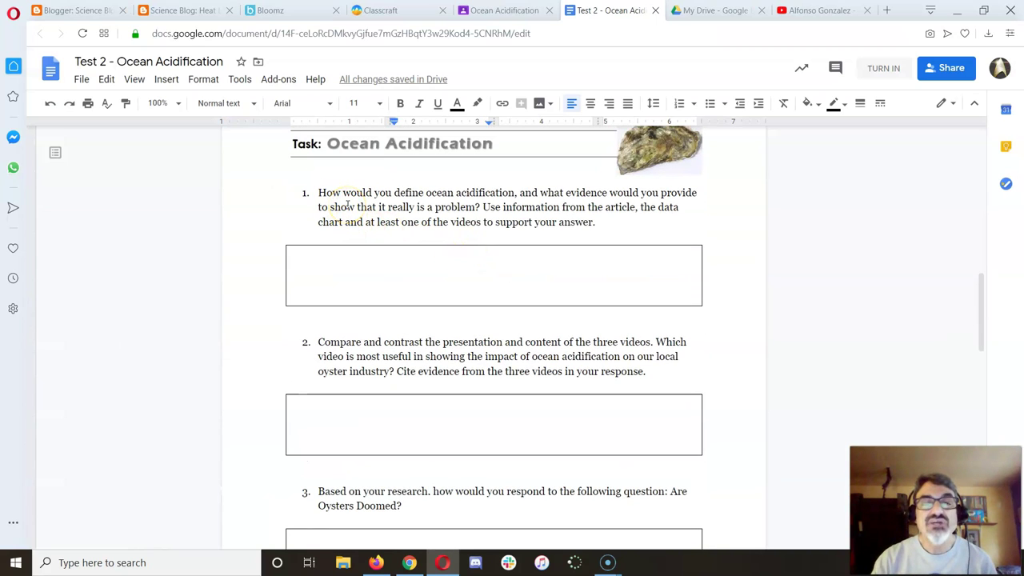
scroll(407, 222, up, 7)
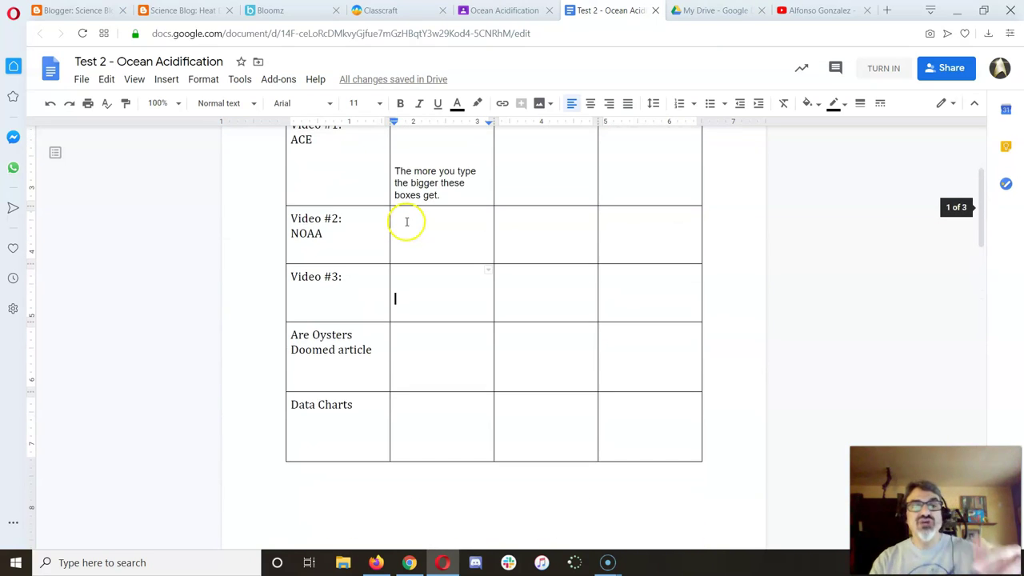
scroll(407, 221, down, 7)
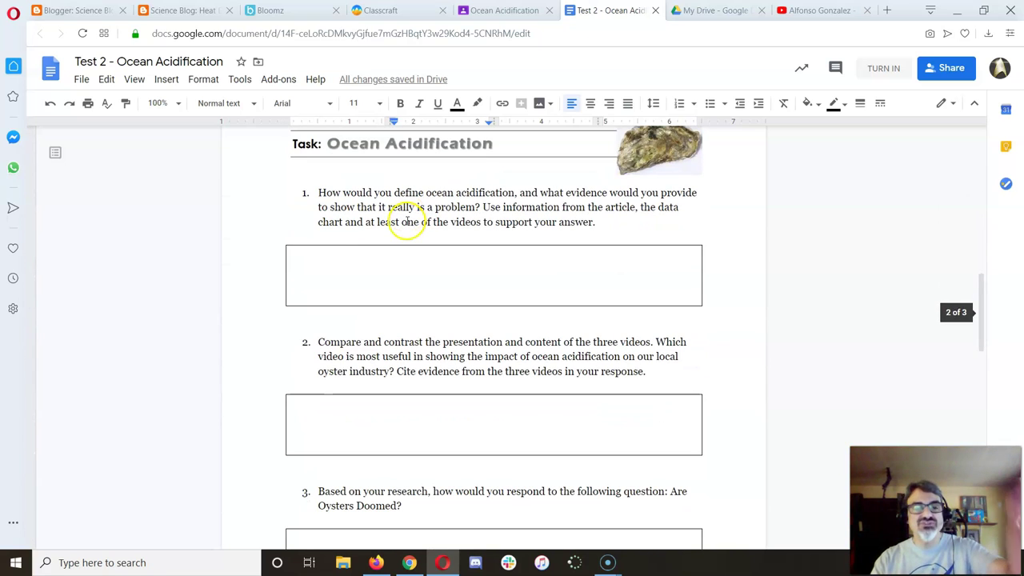
click(317, 267)
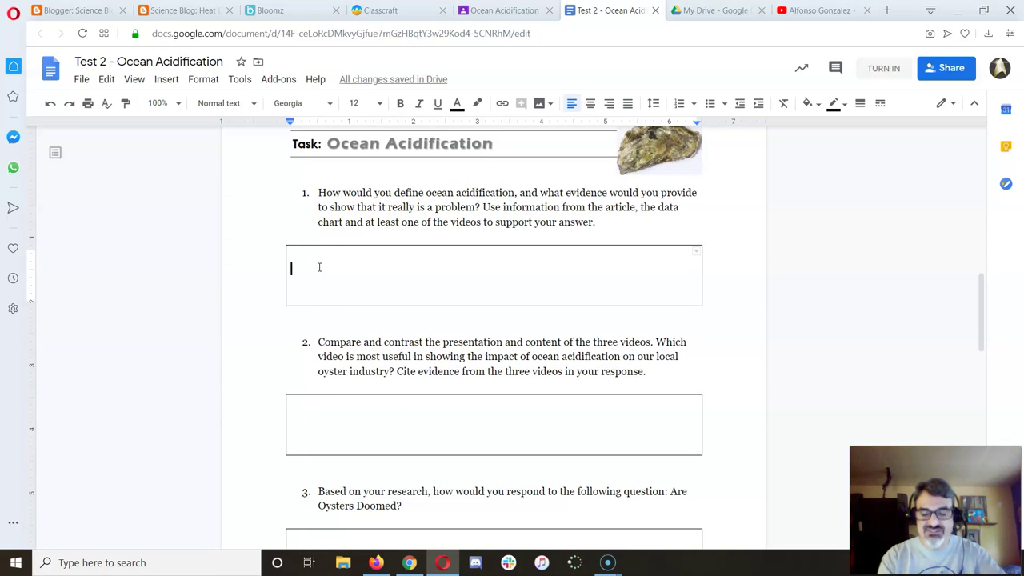
key(Return)
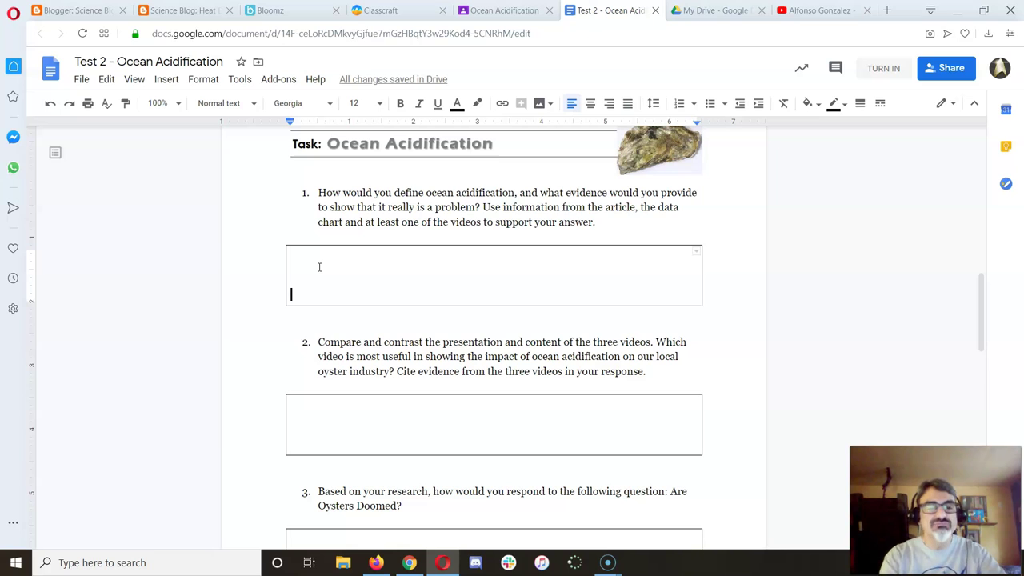
text(Remember,)
key(Return)
key(Return)
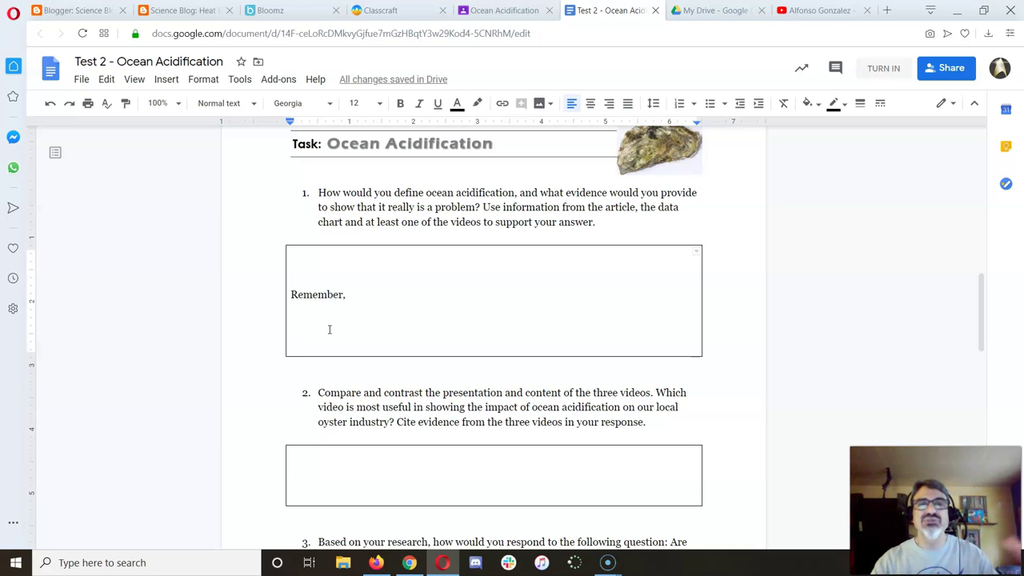
click(375, 318)
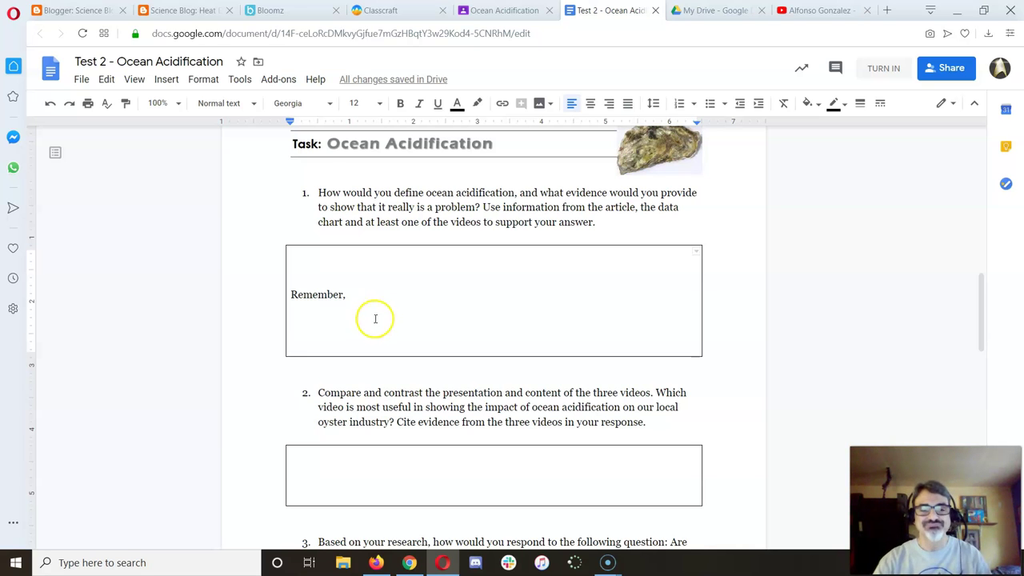
Scroll to the empty Blog Post Link line below the final page's blog-writing task
scroll(375, 318, down, 6)
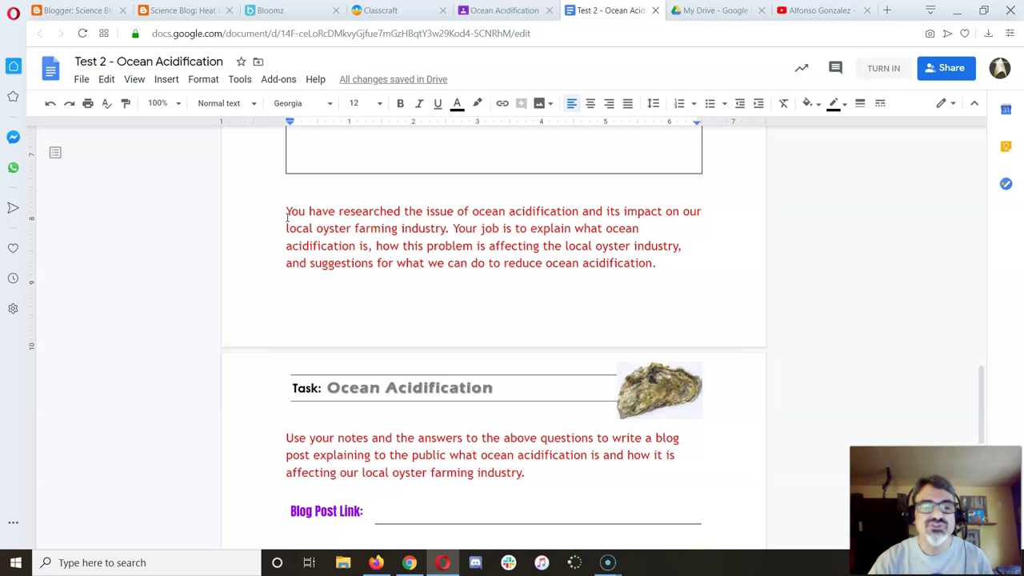
scroll(313, 212, down, 5)
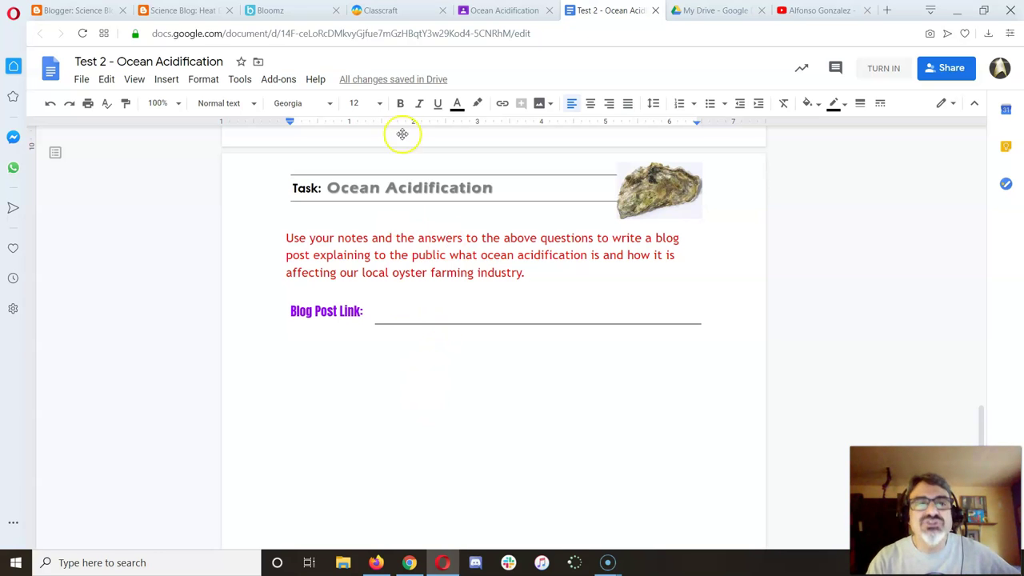
Copy the Heat Energy in Water post's URL from Blogger and return to the Test 2 document
click(188, 10)
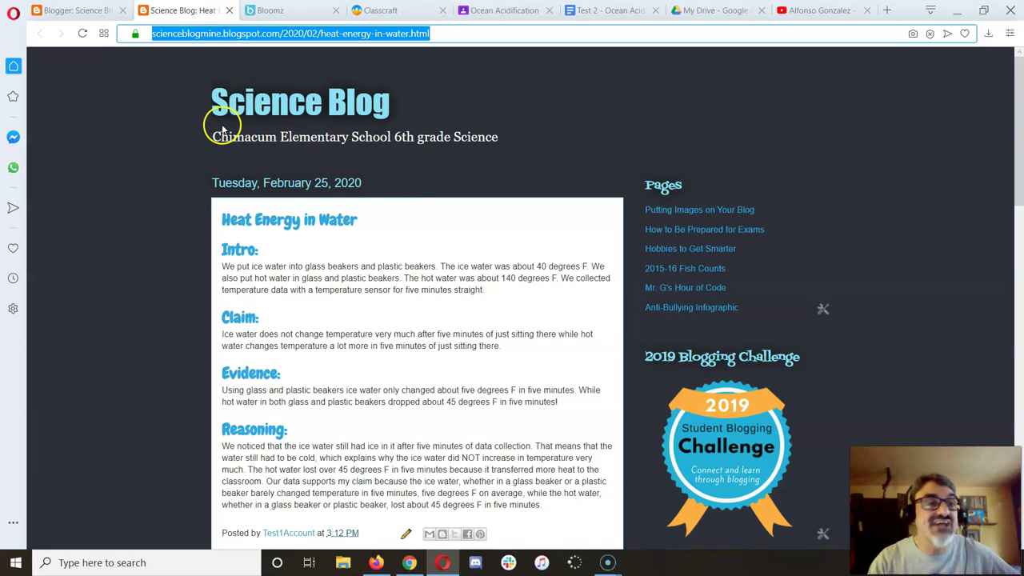
click(91, 10)
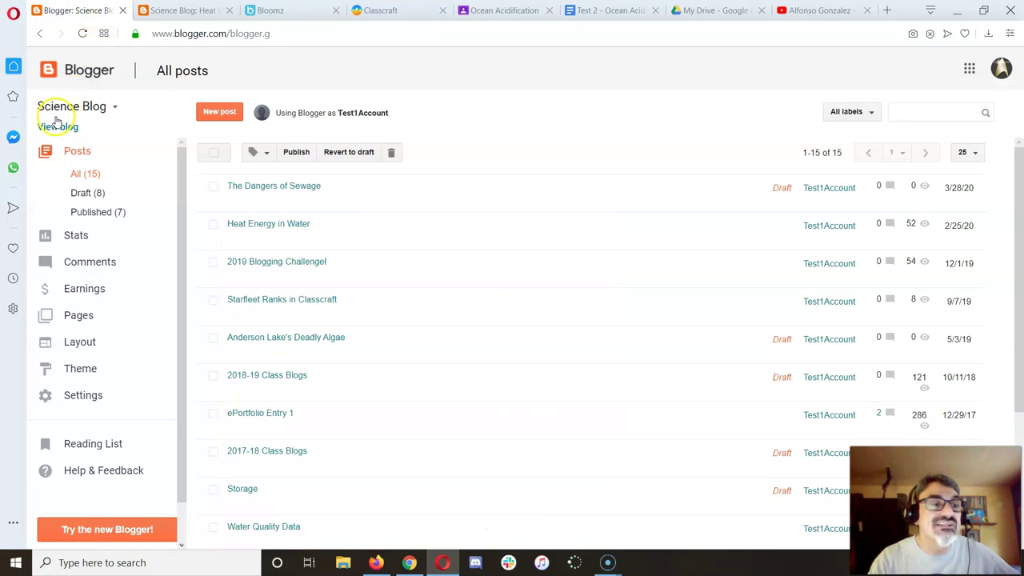
mouse_move(258, 247)
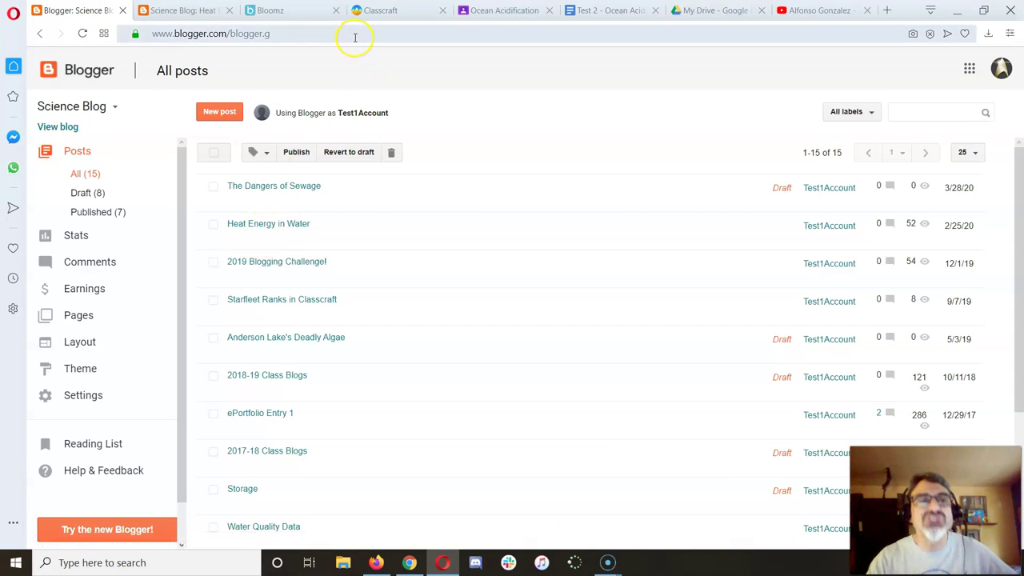
click(183, 10)
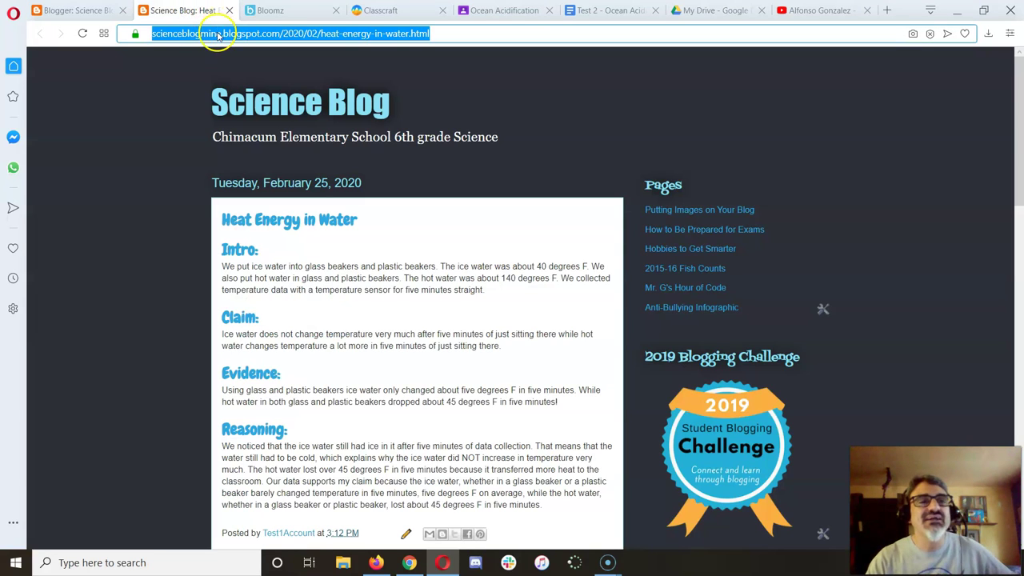
click(218, 36)
double_click(217, 35)
key(ctrl+a)
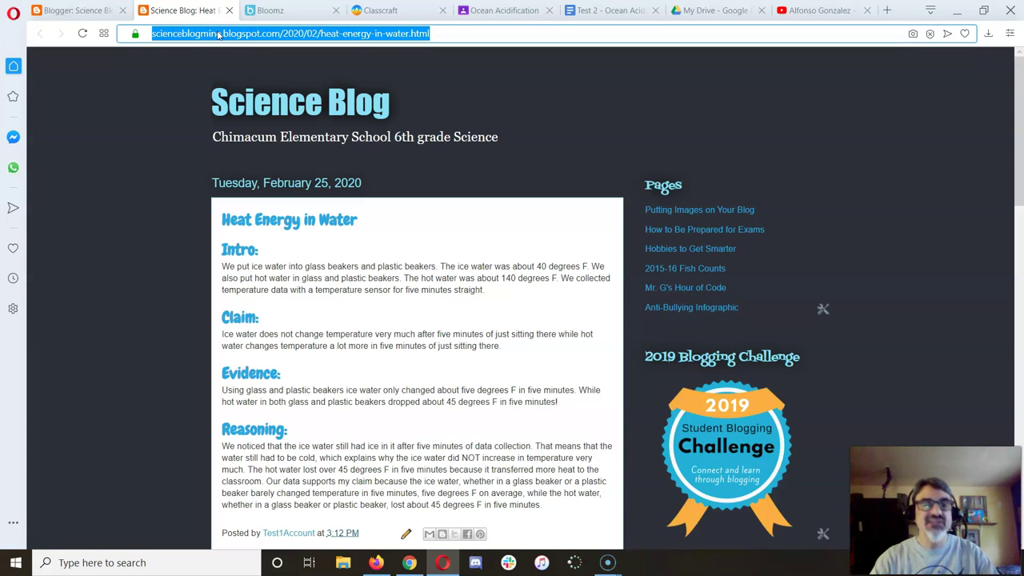
click(424, 9)
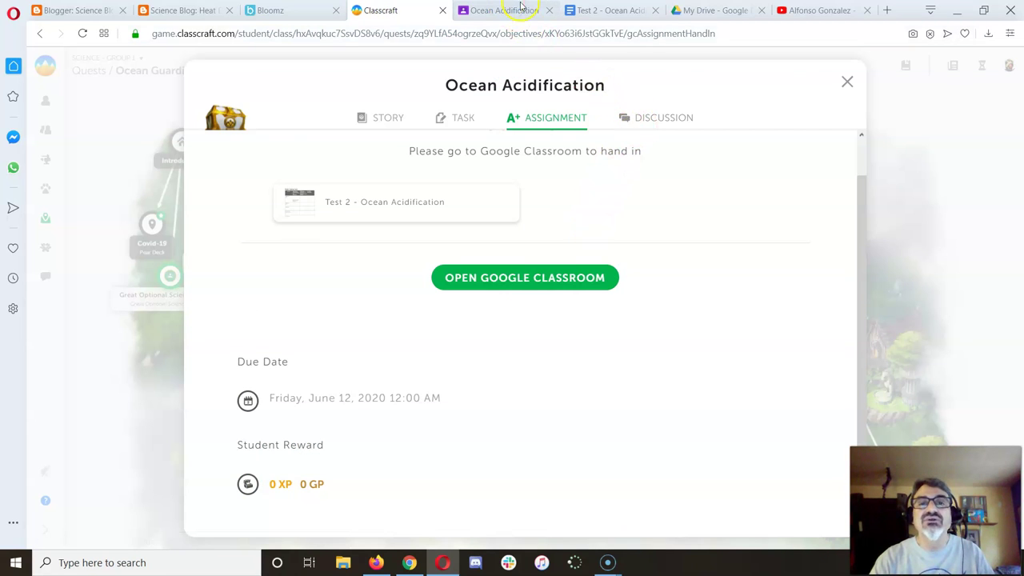
click(600, 10)
Paste the heat-energy-in-water blog URL after Blog Post Link and choose TURN IN
click(408, 311)
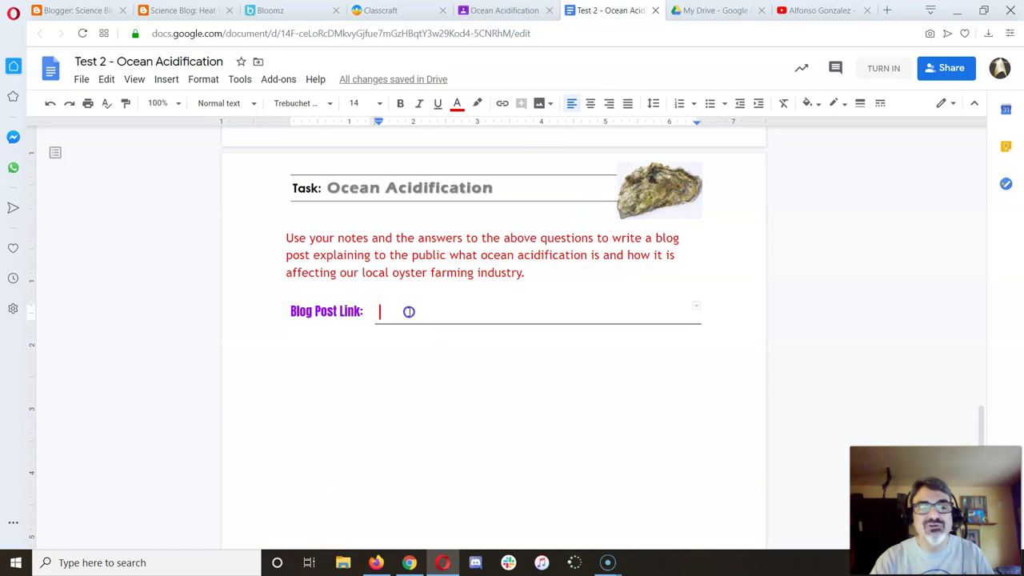
text(https://scienceblogmine.blogspot.com/2020/02/heat-energy-in-water.html)
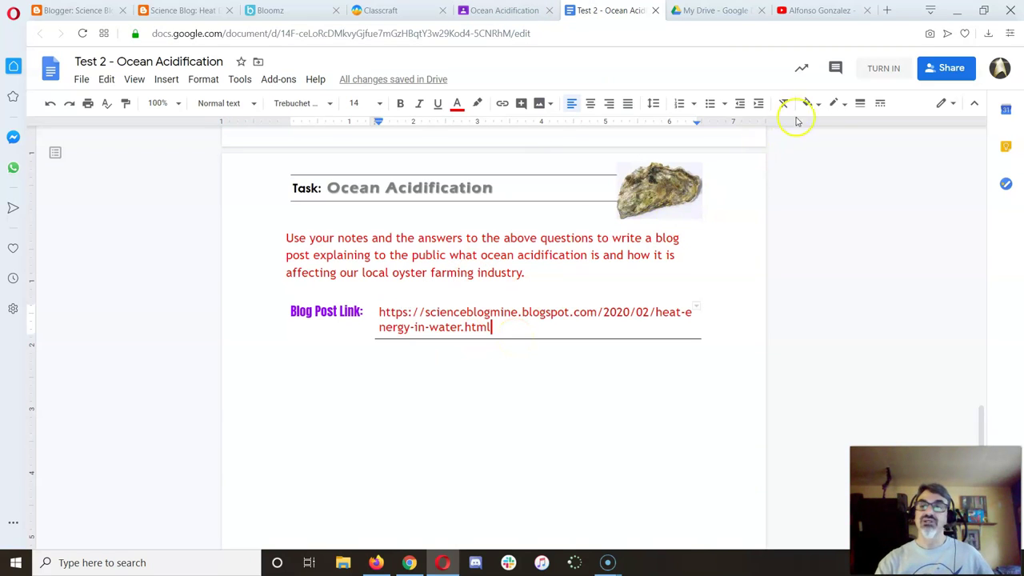
click(880, 69)
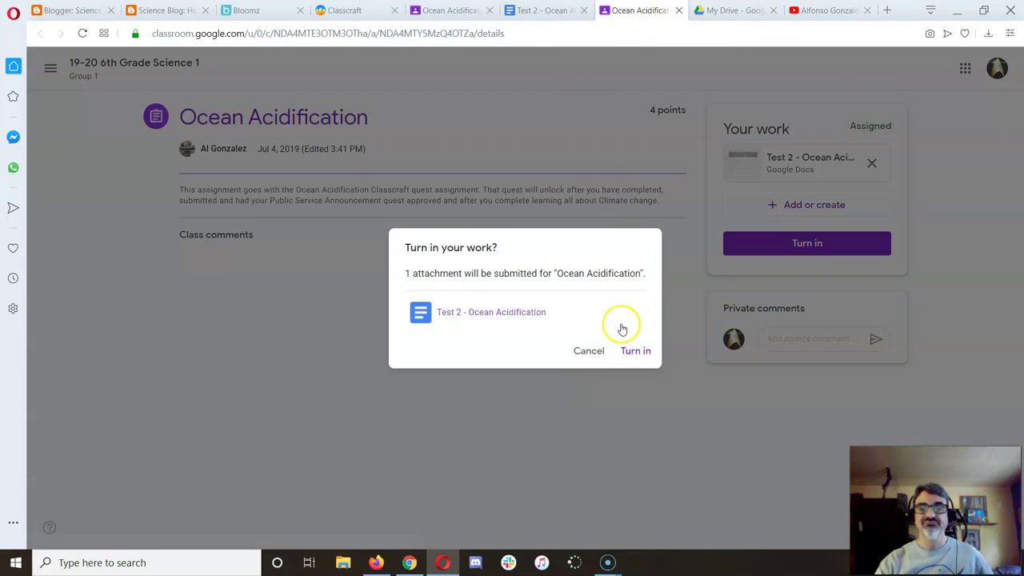
Confirm the Ocean Acidification turn-in, close the duplicate assignment tab, and return to Classcraft
click(631, 350)
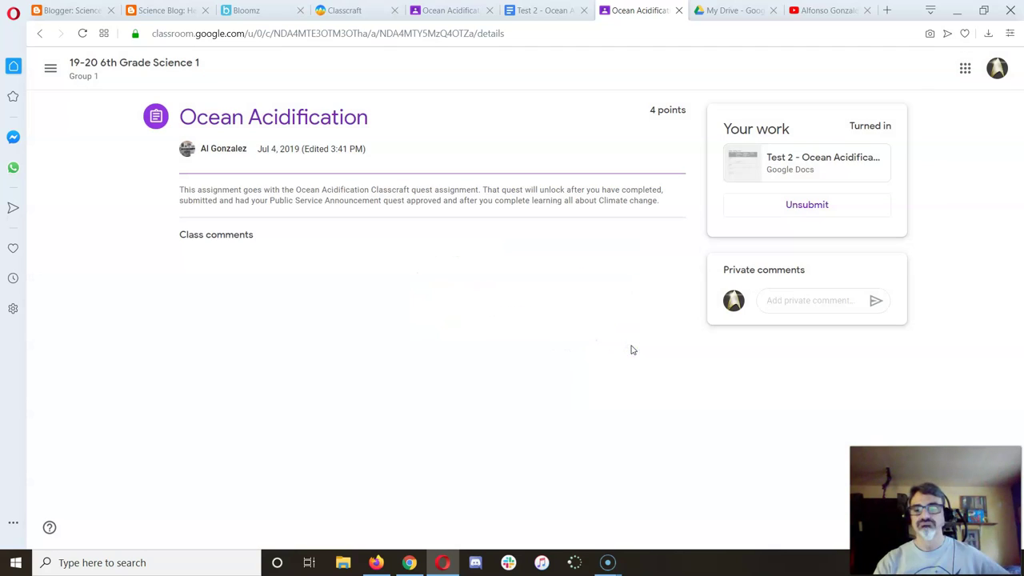
click(489, 11)
key(ctrl+Tab)
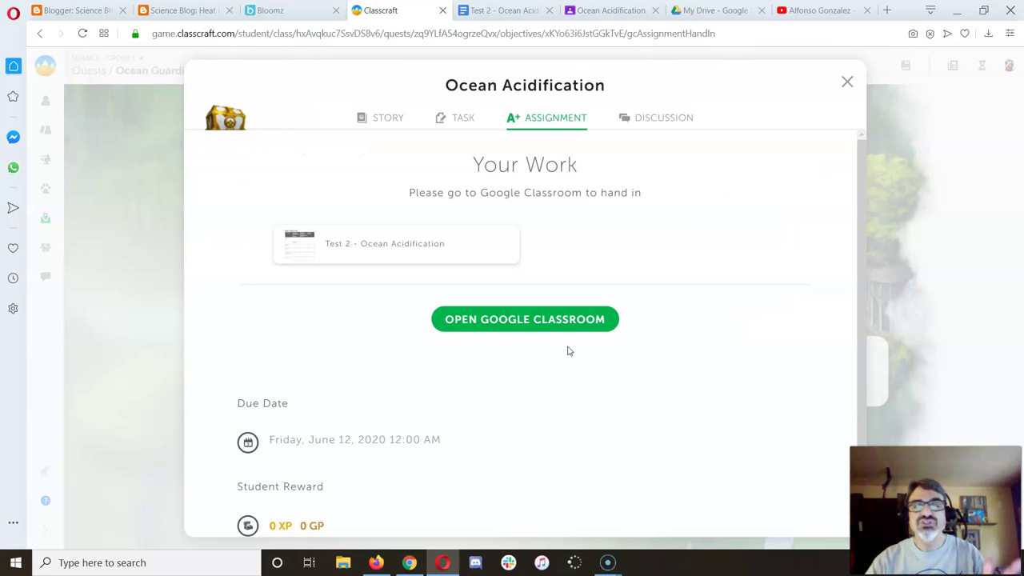
Close the Ocean Acidification assignment window to reveal the Ocean Guardian School quest map
click(847, 81)
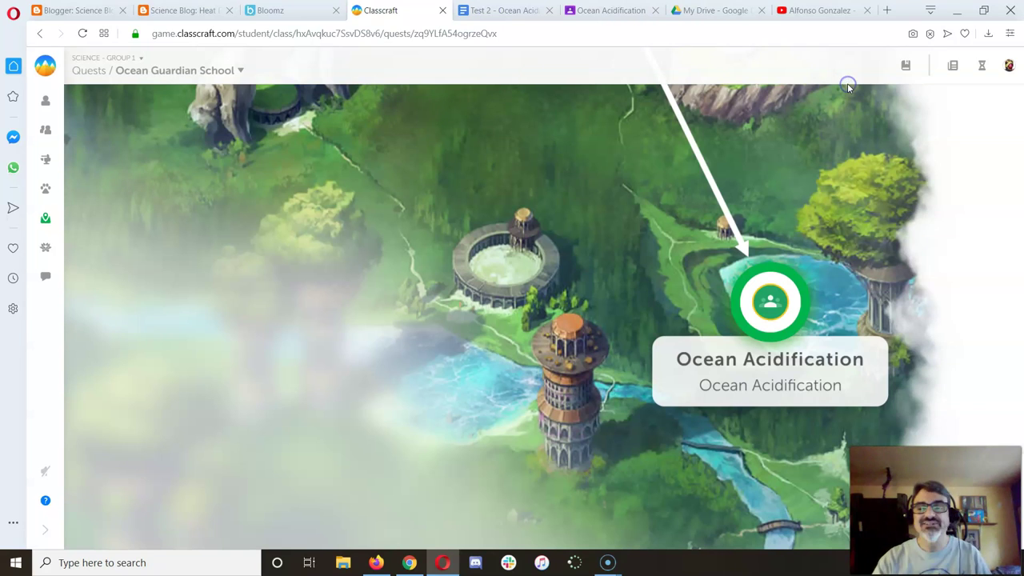